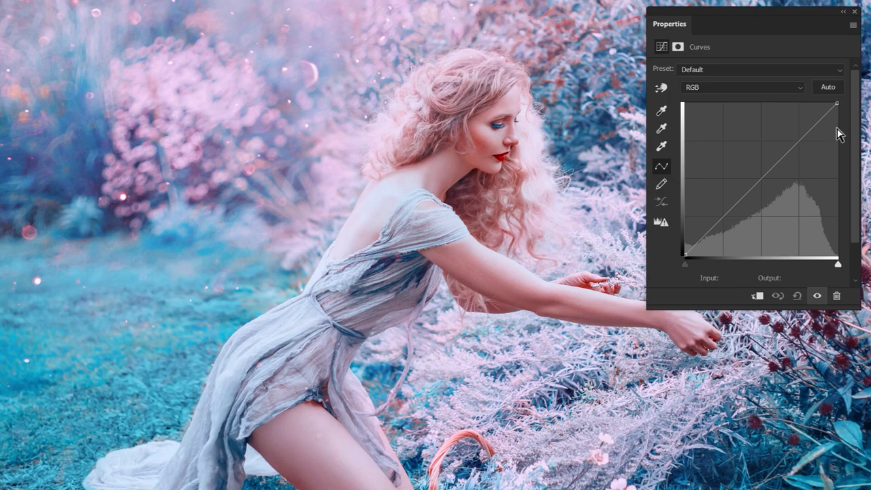
Try an S-curve on the RGB channel with points at input 170, output 206 and input 101, output 66, and reset the curve
drag(797, 142, 773, 133)
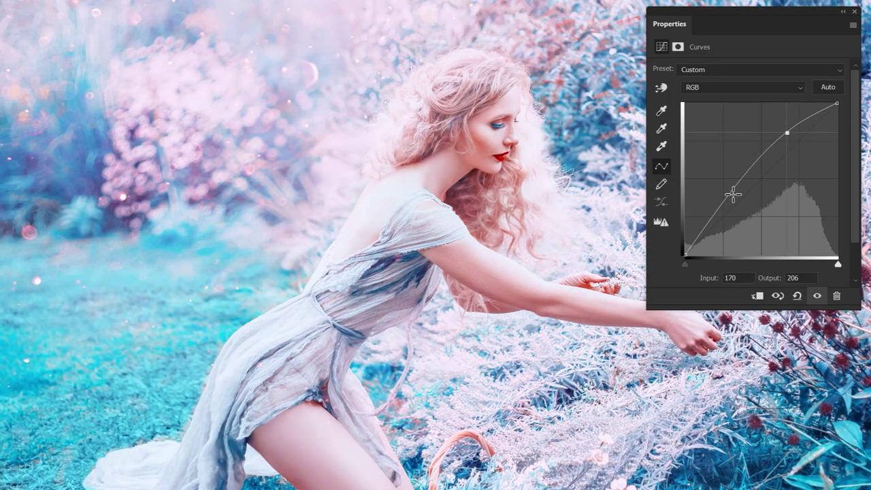
drag(730, 196, 747, 219)
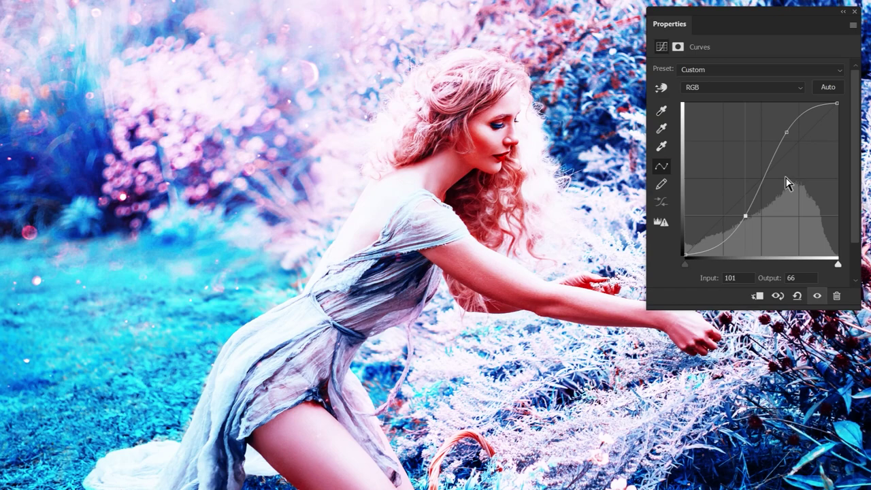
click(797, 295)
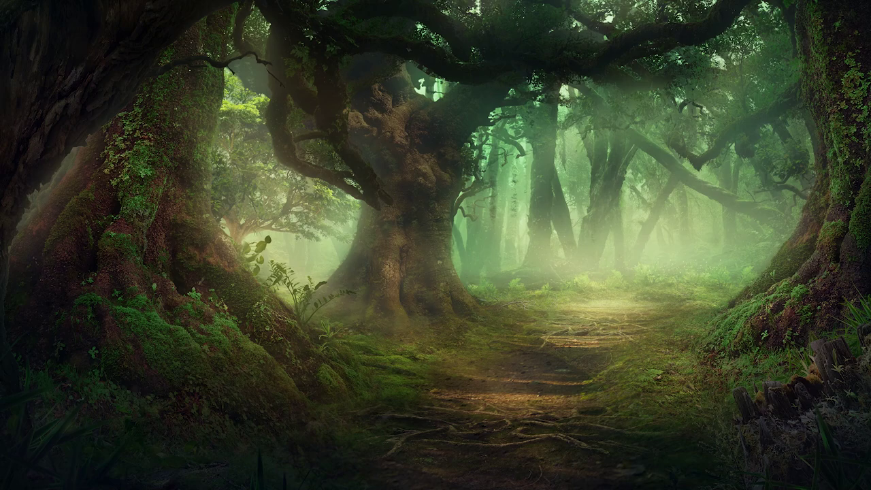
click(83, 438)
click(418, 269)
click(619, 252)
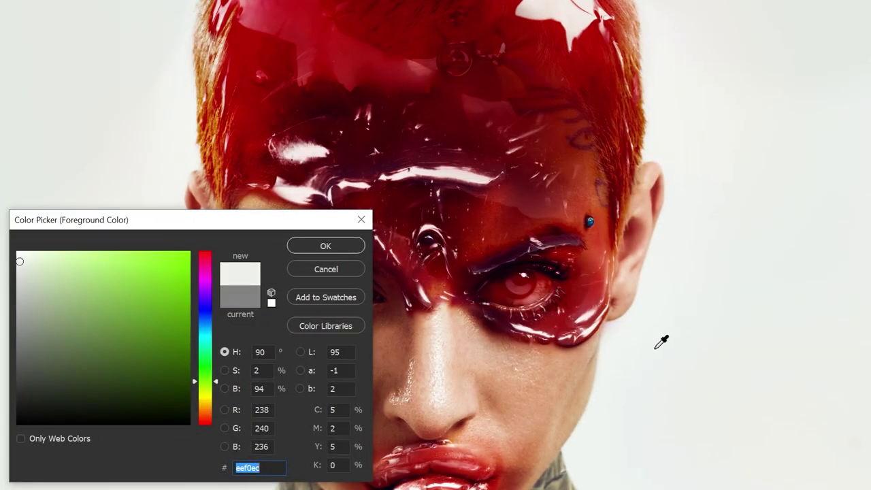
Sample colours in the portrait from the red forehead, the dark glossy patch, the cheek and the area below the eye
click(547, 49)
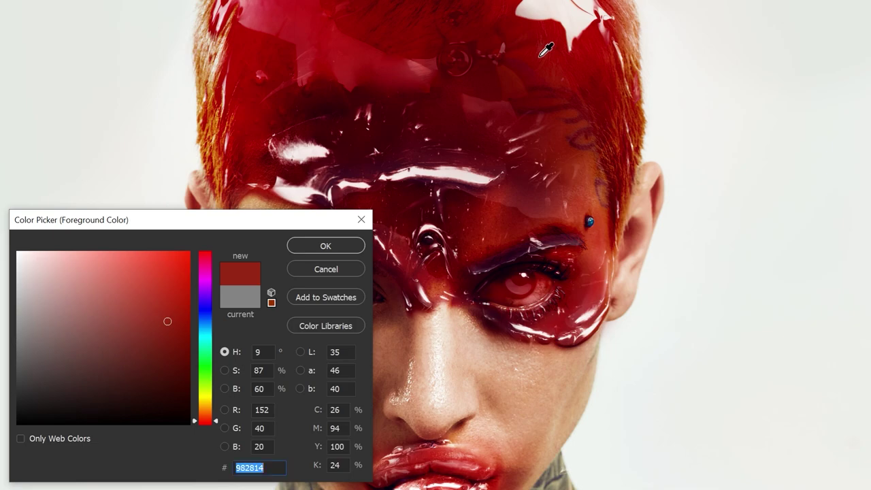
click(358, 142)
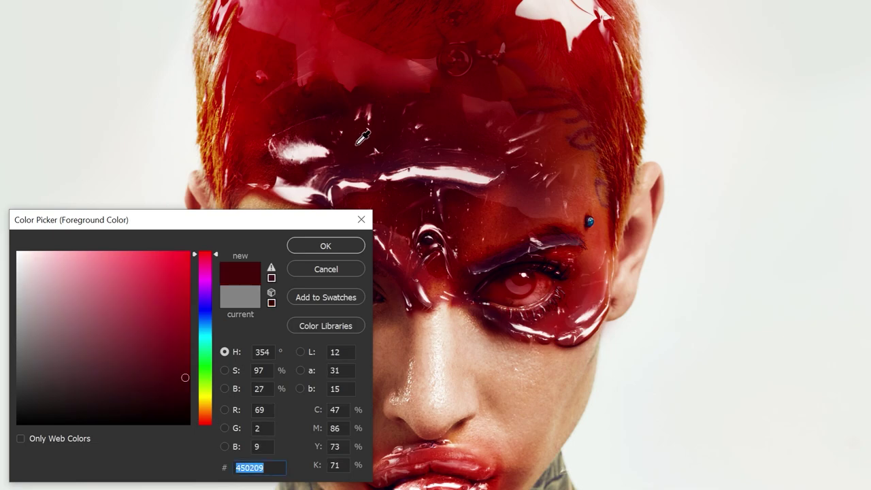
click(528, 382)
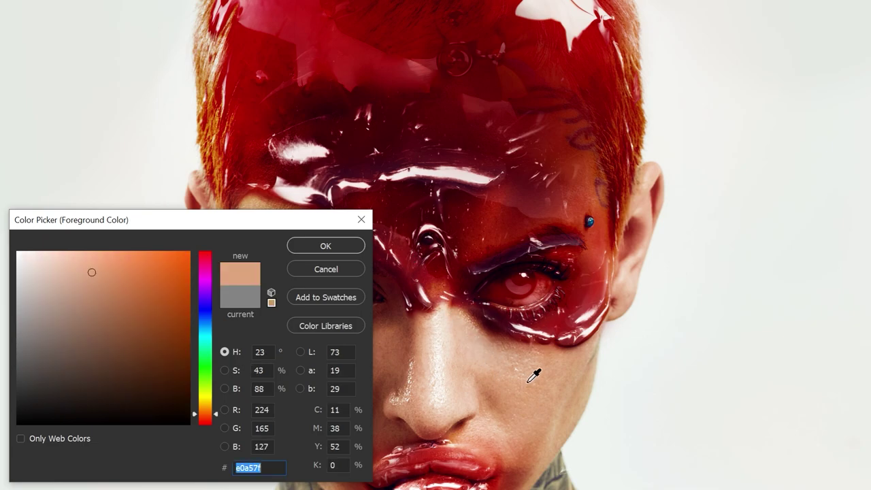
click(493, 326)
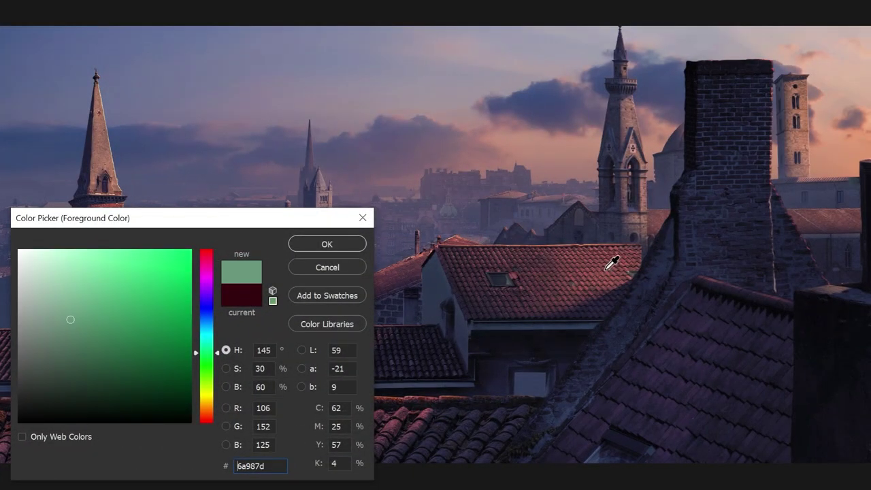
Sample foreground colours from the sunlit and shaded tiles across the different rooftops in the cityscape
click(596, 269)
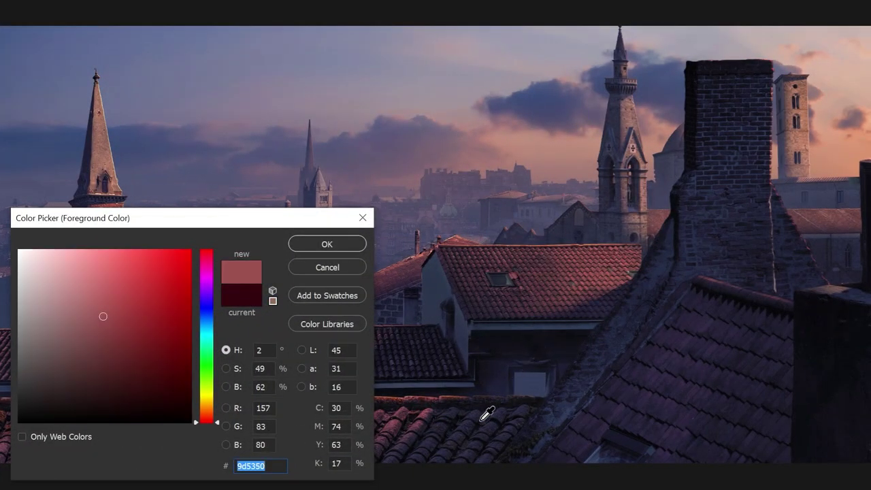
click(502, 370)
click(484, 428)
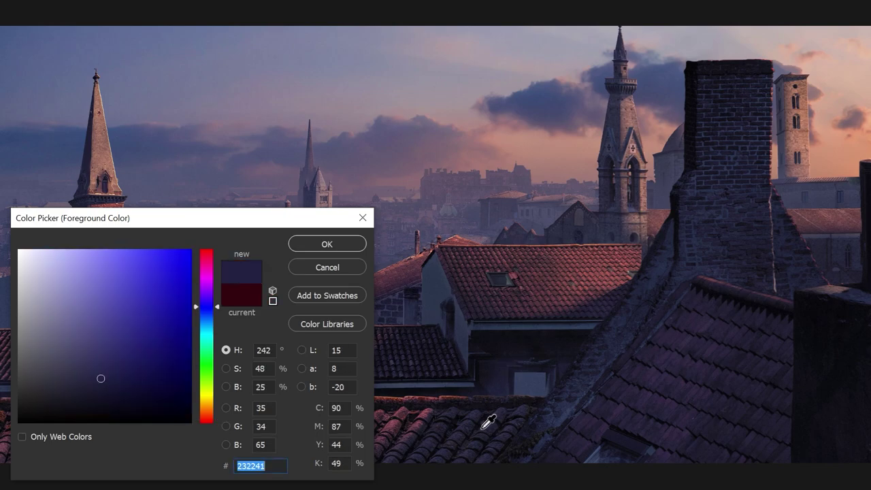
click(420, 355)
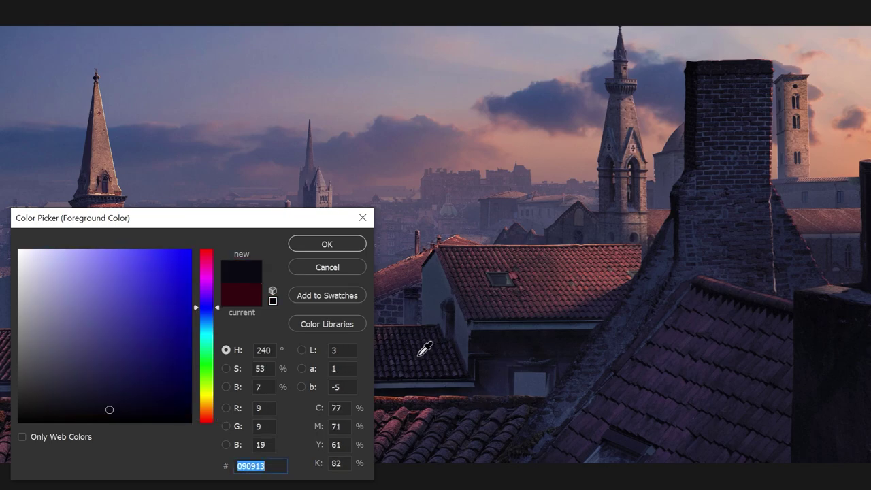
click(404, 263)
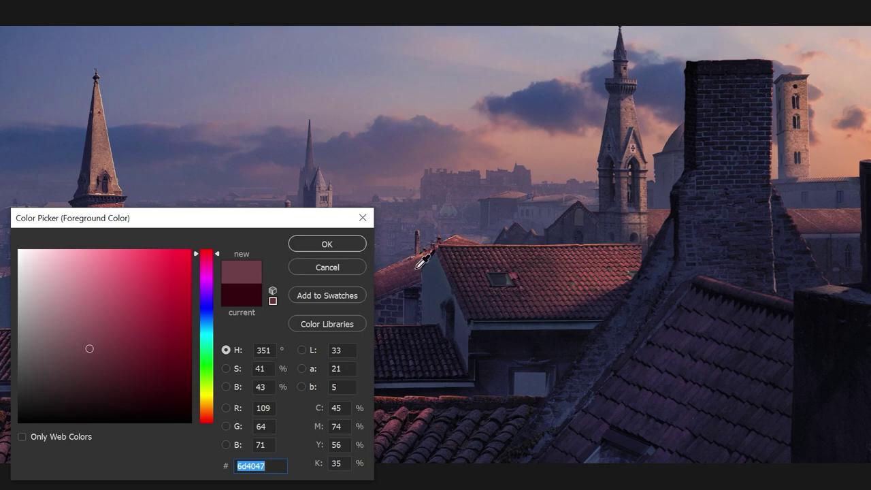
Sample colours from the brick chimney, both sides of the tall bell tower and the buildings behind the chimney
click(747, 189)
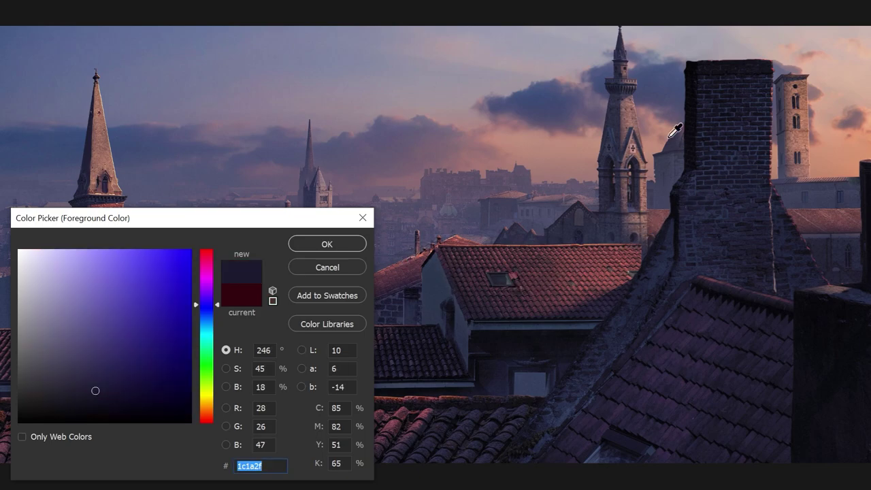
click(635, 110)
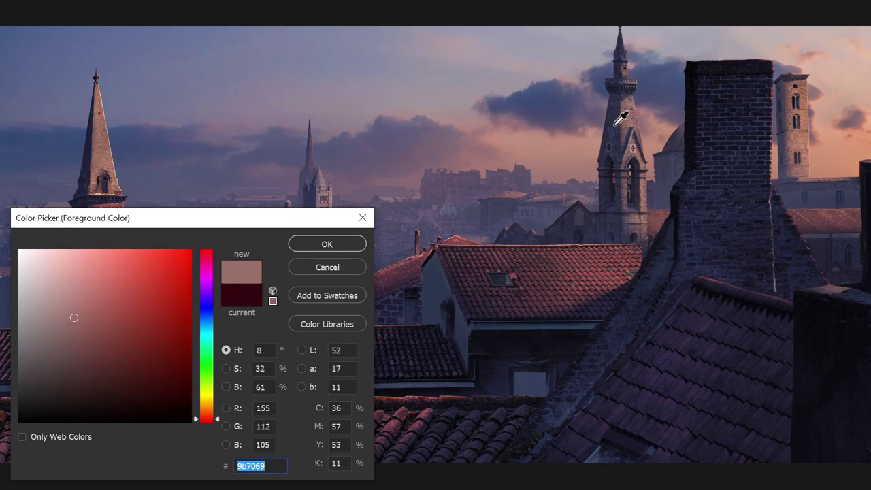
click(614, 121)
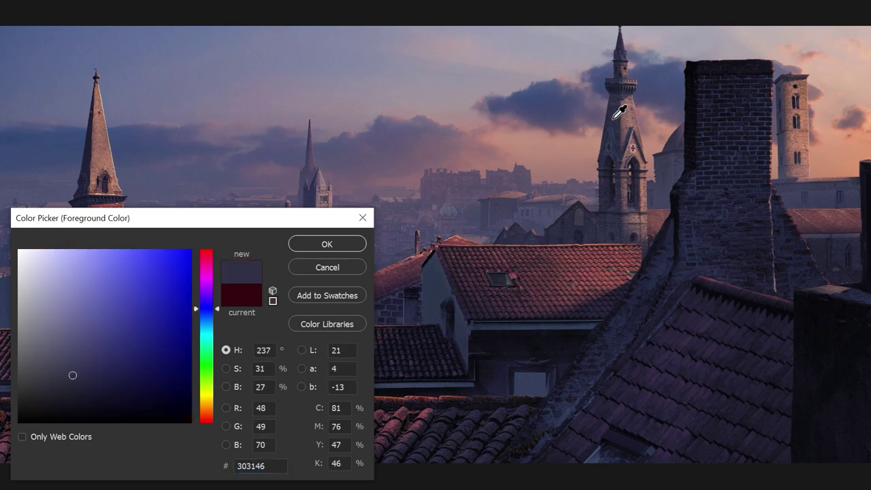
click(823, 217)
click(822, 195)
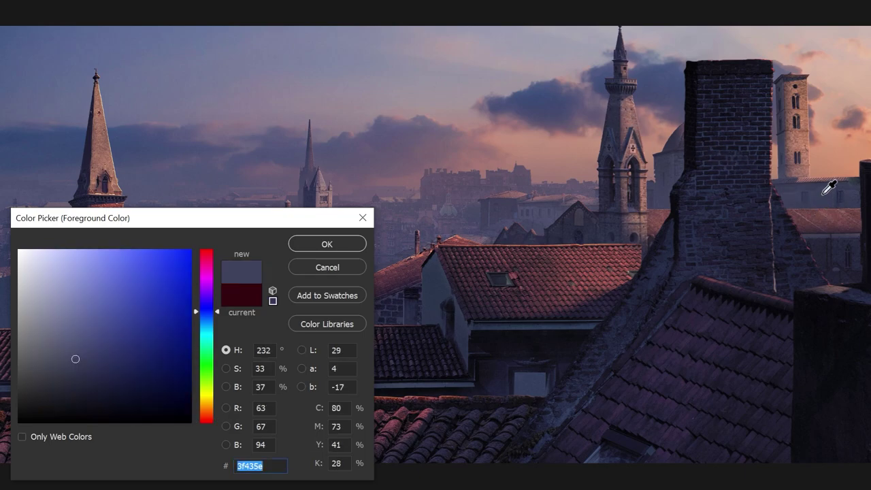
Compare the lit and shaded sides of the leftmost spire, and accept its shaded tone 23233d as the foreground colour
click(102, 153)
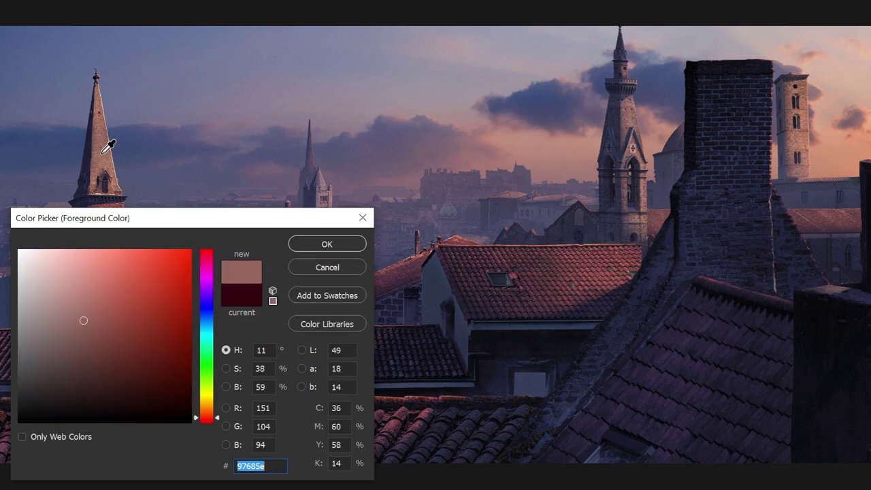
click(88, 162)
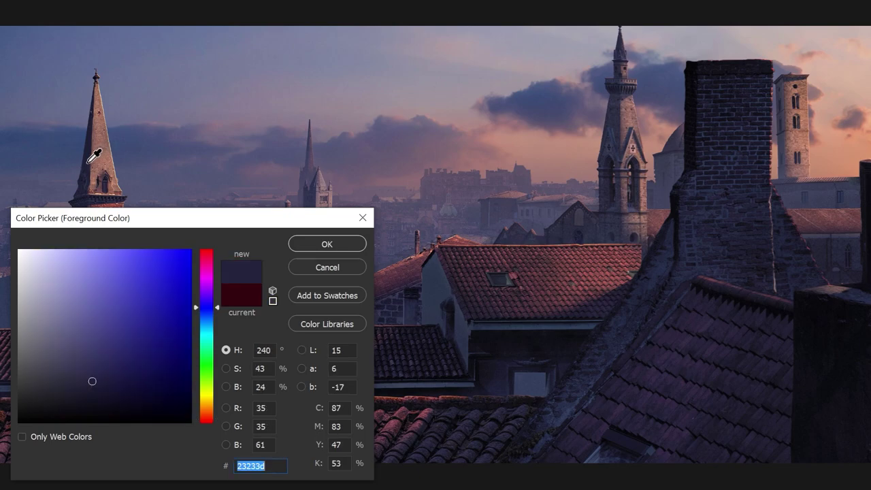
click(316, 245)
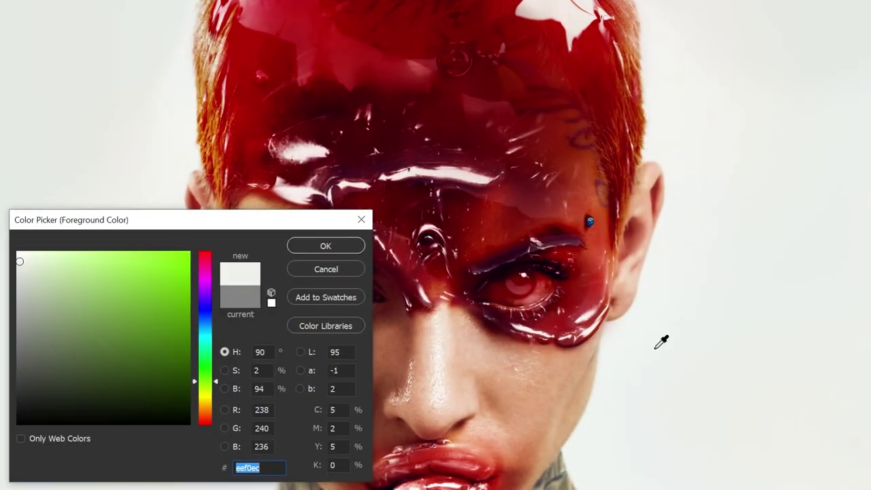
Sample the bright red of the upper forehead and the darker glossy red above the brow in the portrait
click(542, 57)
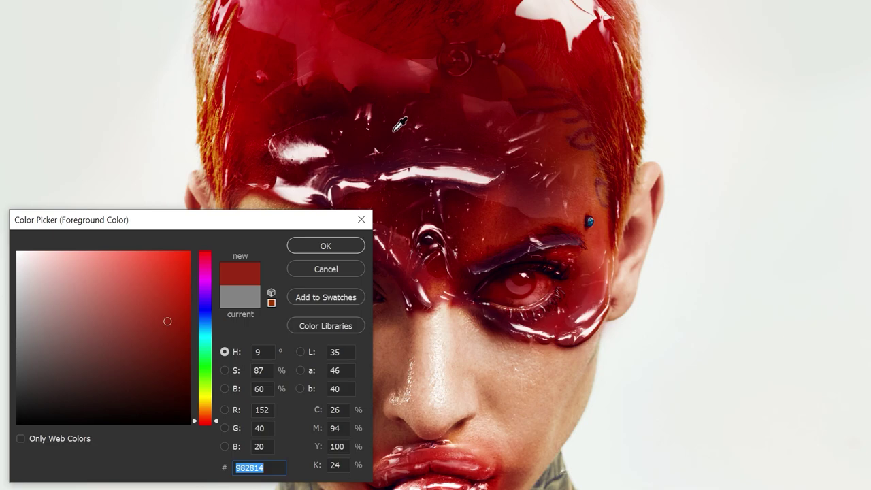
click(362, 138)
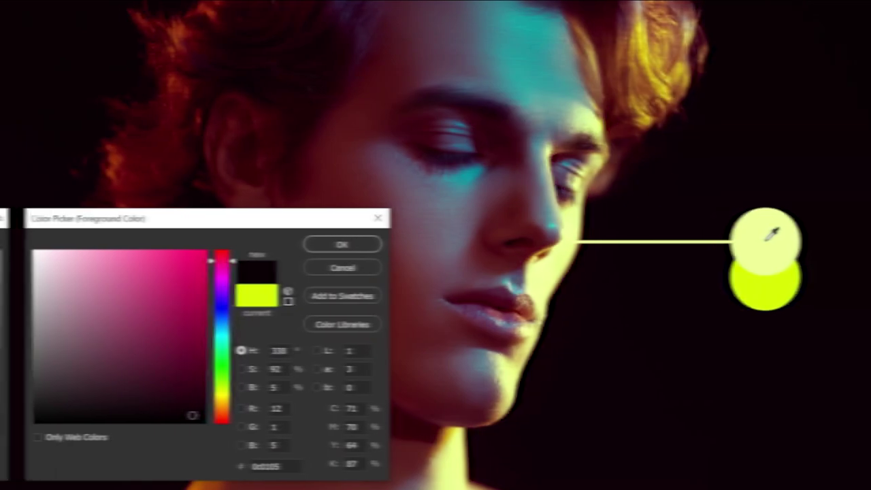
Sample the pale yellow circle beside the profile portrait, and accept the saturated yellow-green d5ff00 below it as the foreground colour
drag(762, 233, 756, 235)
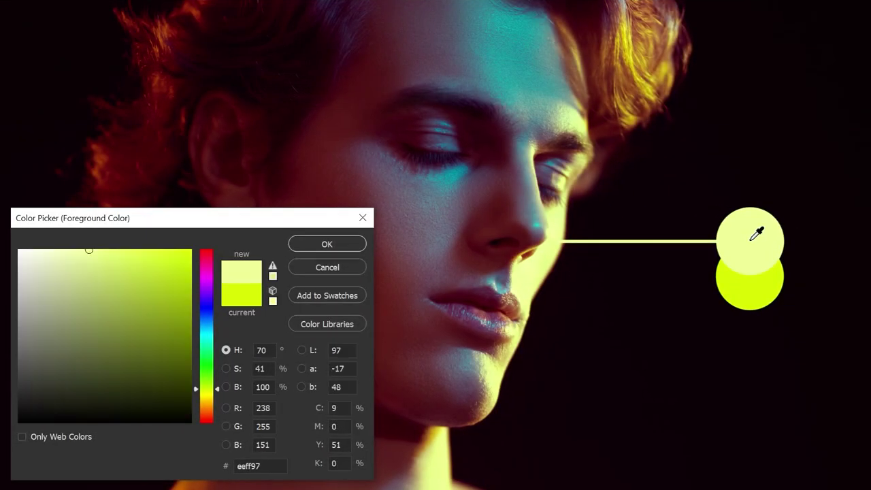
click(755, 283)
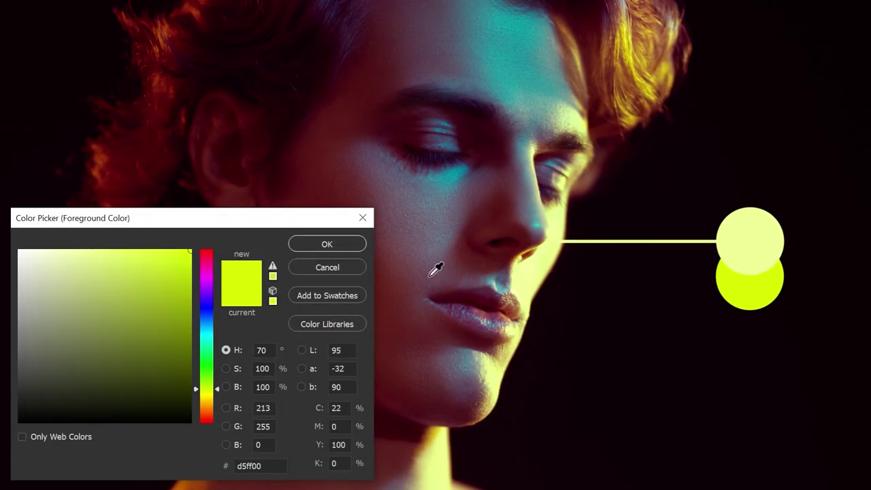
click(320, 244)
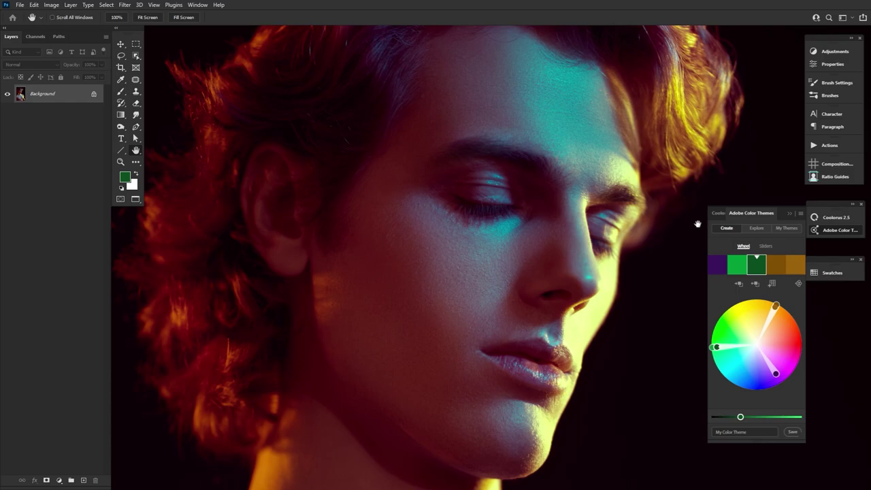
Check for the Adobe Color Themes entry among the legacy extensions and leave the selection as is
click(198, 5)
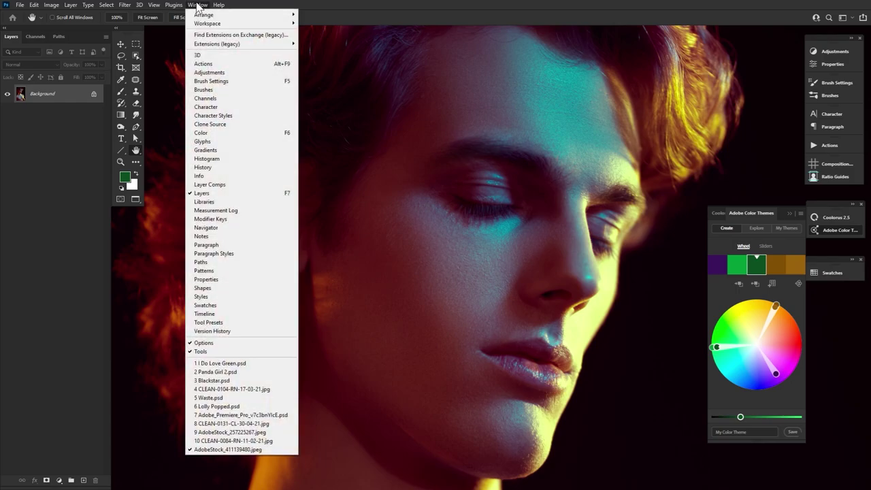
mouse_move(216, 45)
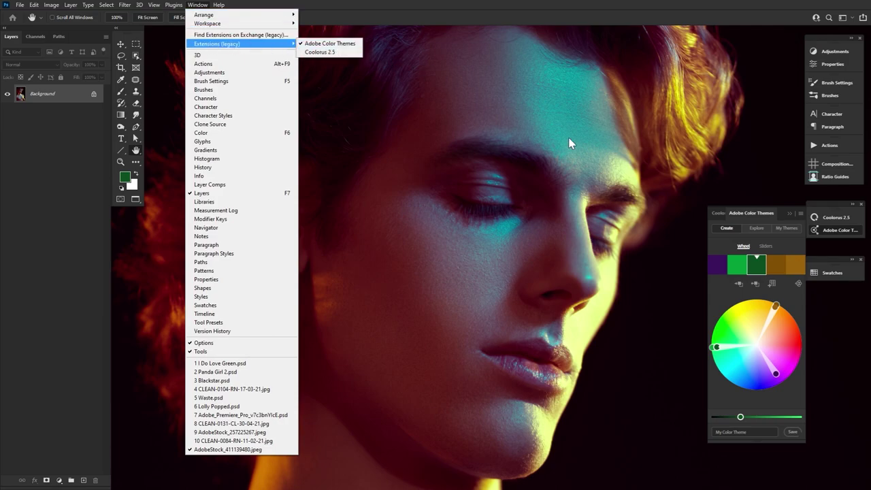
click(705, 283)
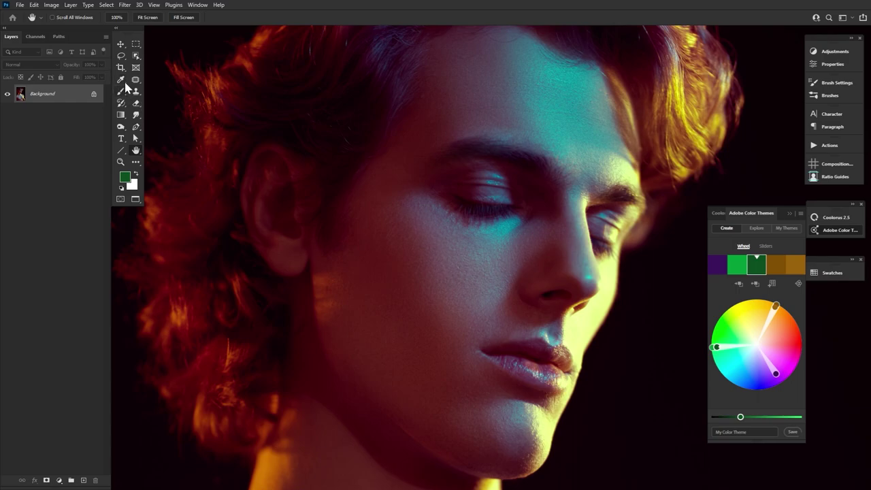
Sample the dark red skin tone on the man's cheek and make it the base colour of the colour theme
click(121, 80)
click(388, 257)
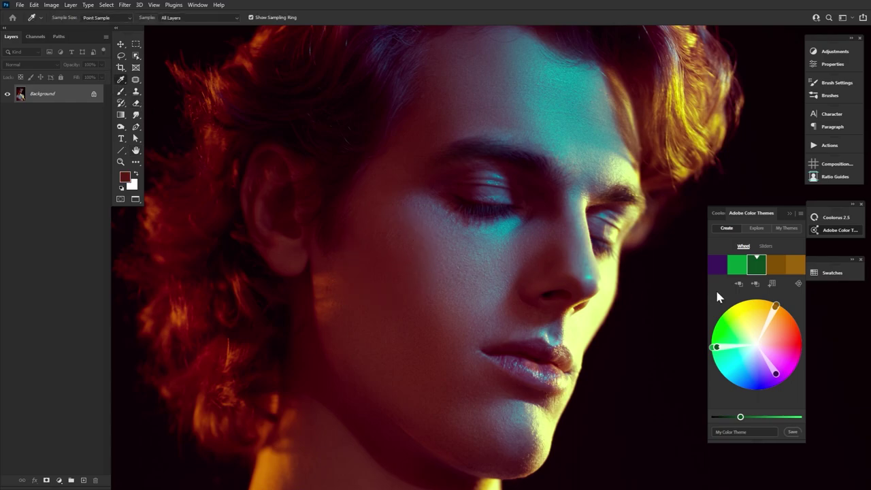
click(756, 287)
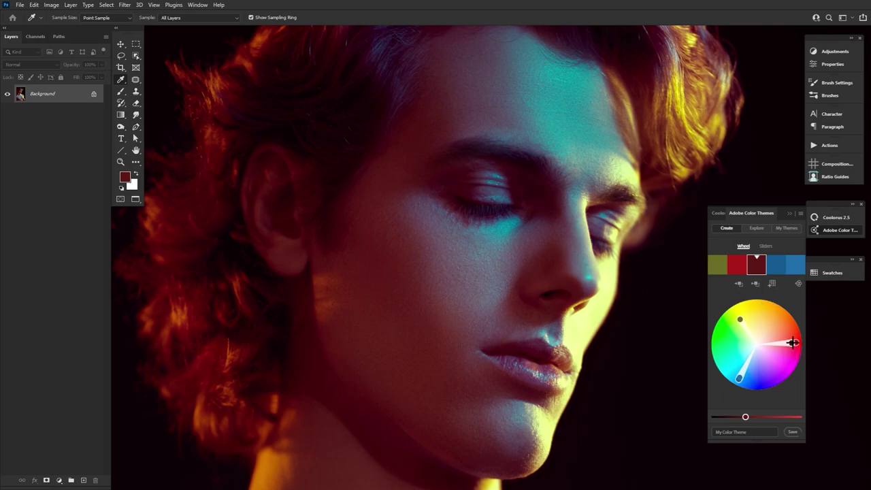
Choose the Triad harmony rule for the theme, and slightly shift the red base and olive handles on the colour wheel
click(798, 283)
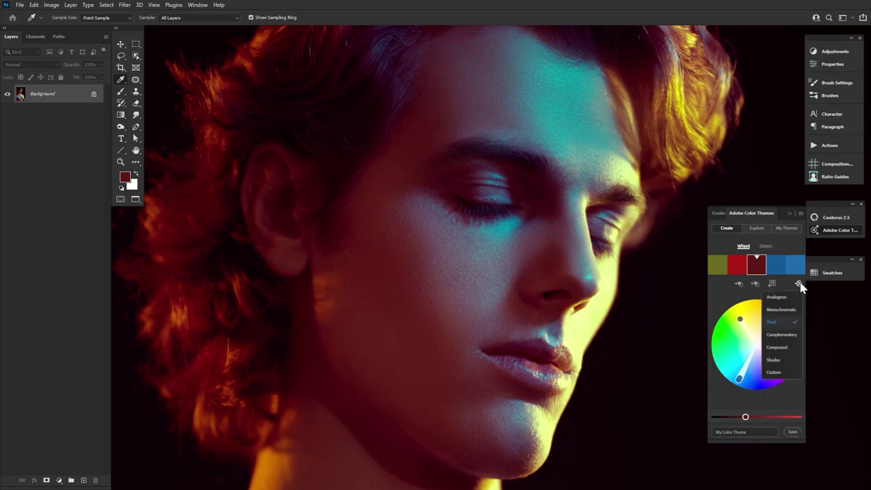
click(798, 283)
click(799, 283)
click(791, 324)
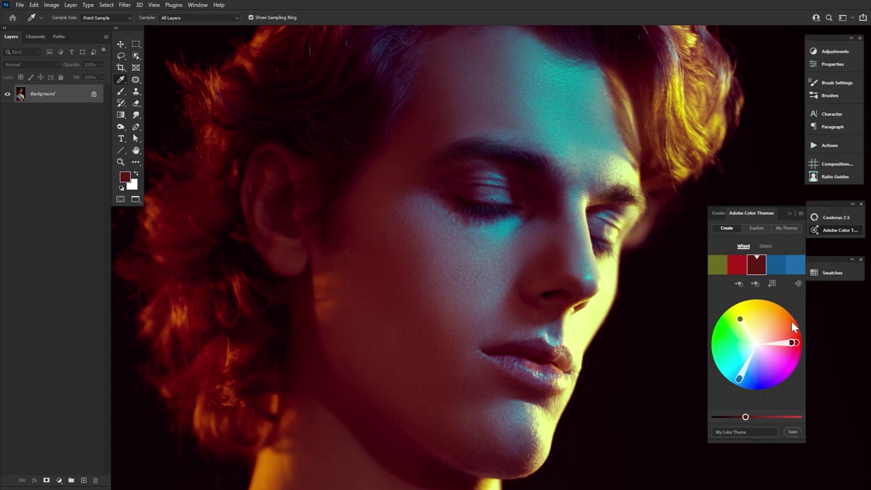
drag(794, 343, 792, 342)
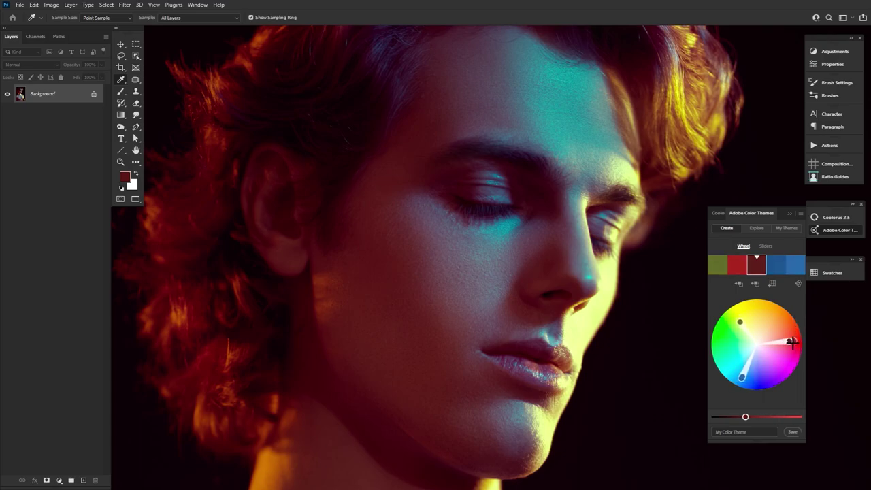
mouse_move(738, 326)
mouse_down()
mouse_move(742, 313)
mouse_move(735, 315)
mouse_up()
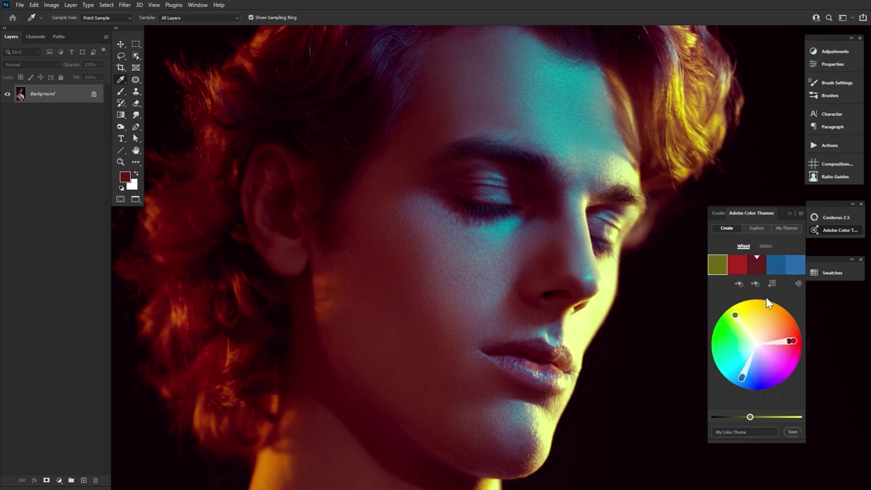
Switch the theme to the Custom harmony rule and move the light blue handle slightly inward on the colour wheel
click(798, 283)
click(786, 372)
click(789, 341)
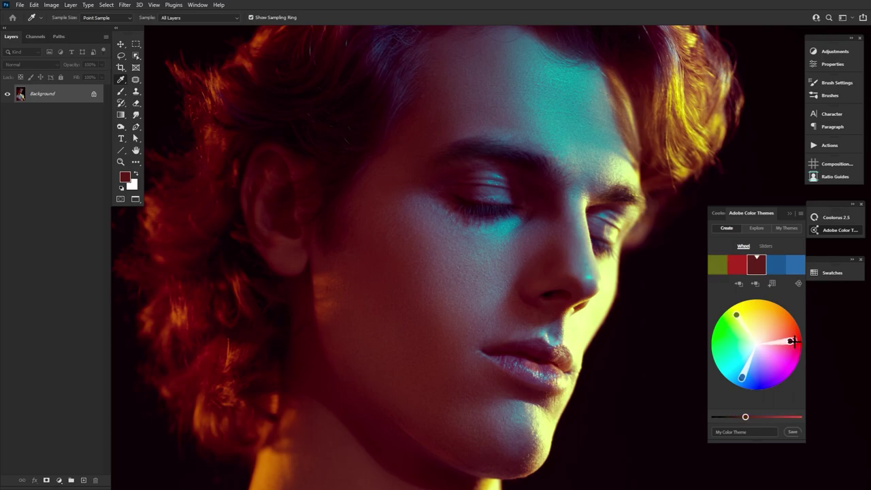
drag(738, 376, 740, 371)
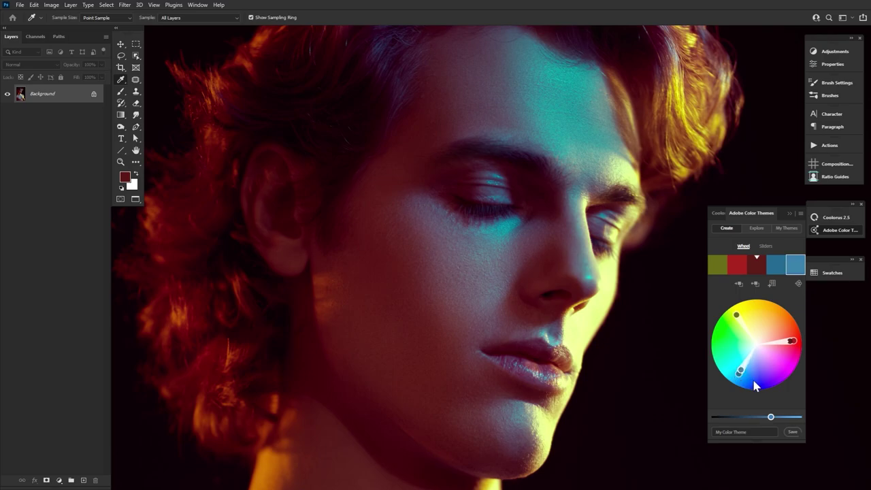
Select the dark red base swatch of the colour theme
click(759, 271)
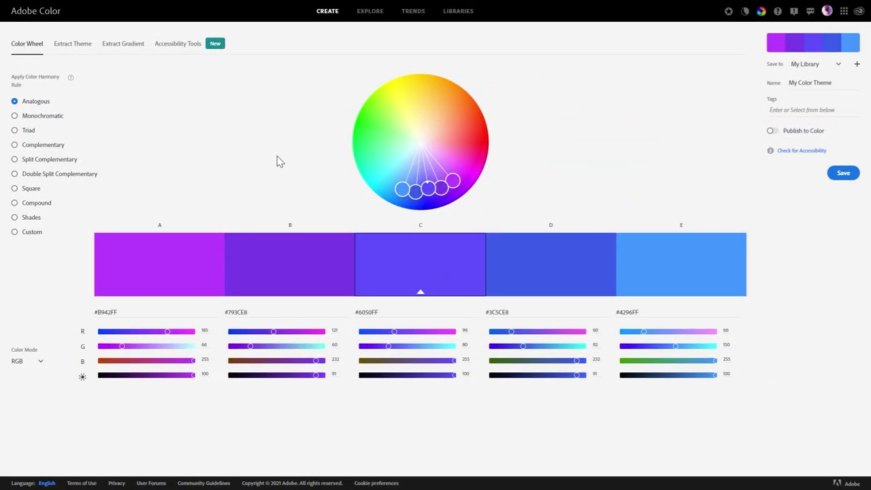
On the Adobe Color website, shift the blue-violet base colour to light purple and try the Monochromatic, Triad and Complementary harmony rules
drag(438, 189, 445, 170)
click(49, 117)
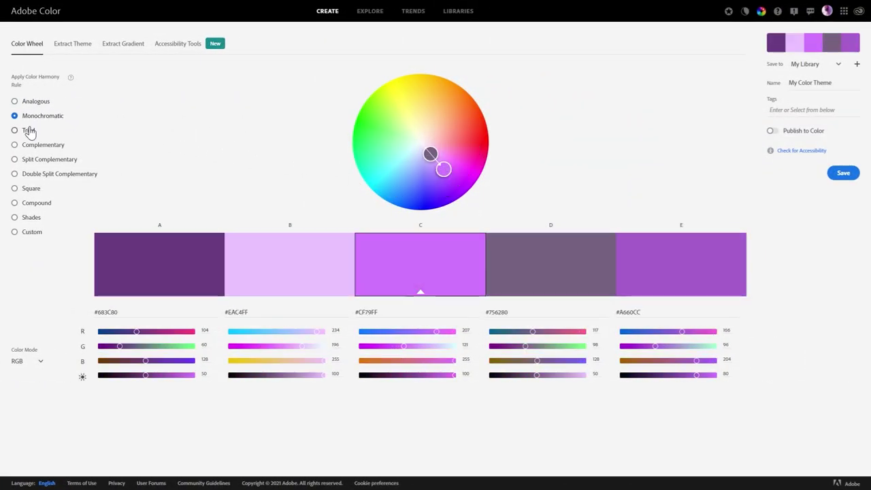
click(28, 131)
click(31, 146)
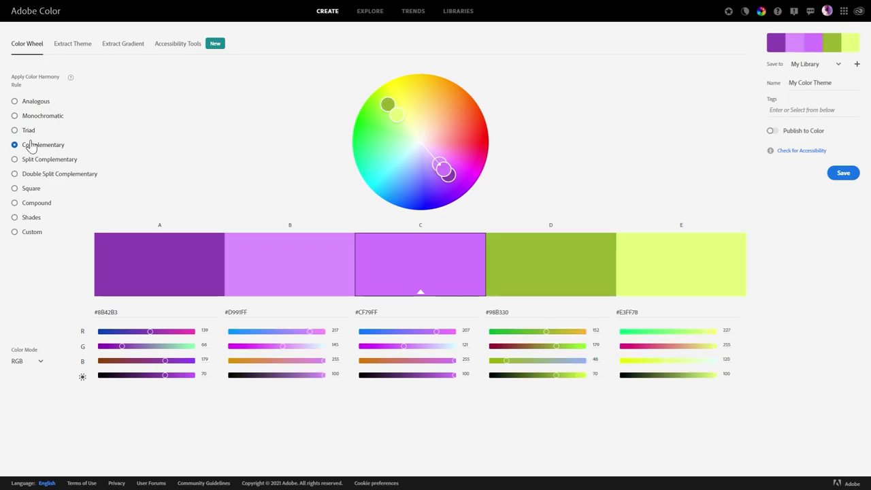
Show the colour theme extracted from the portrait, switch to its extracted gradient and increase the number of gradient stops
click(80, 47)
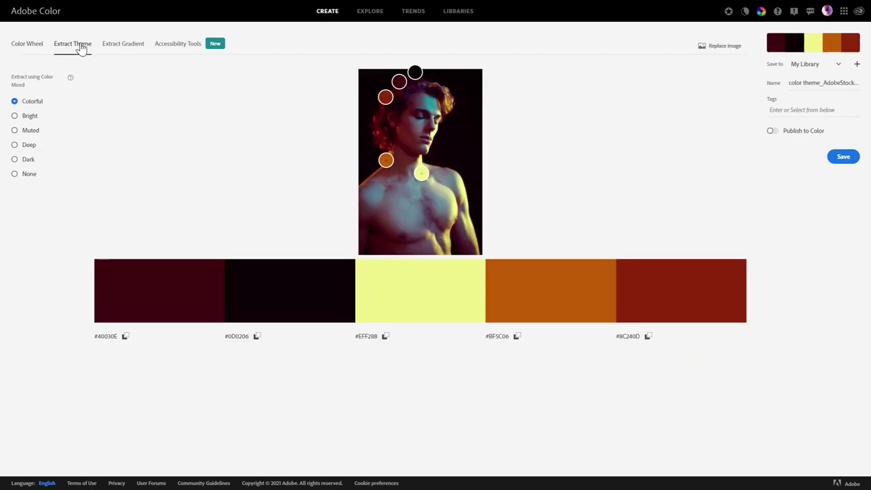
click(122, 47)
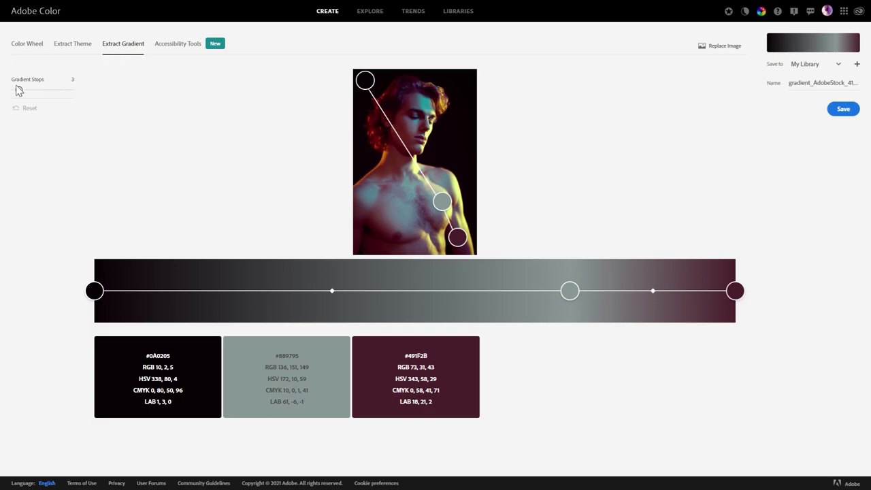
drag(19, 89, 25, 90)
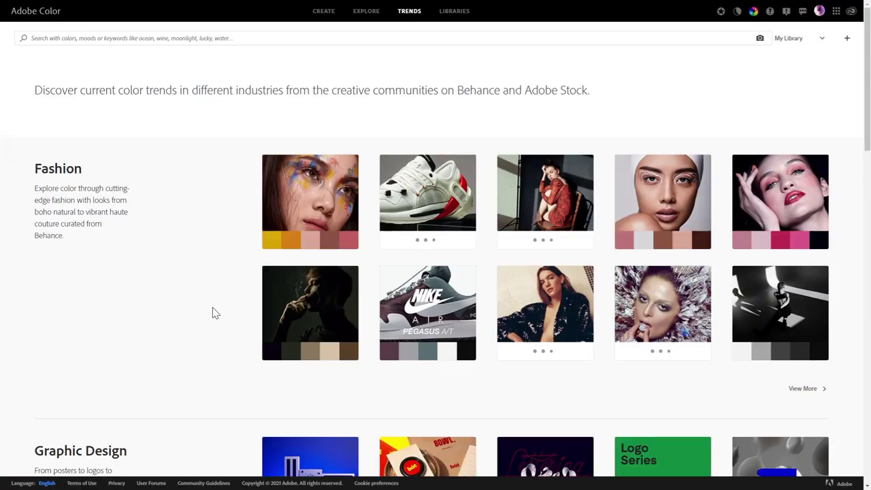
Browse the Fashion, Graphic Design and Illustration palettes in the Adobe Color trends
scroll(214, 310, down, 2)
scroll(213, 312, down, 3)
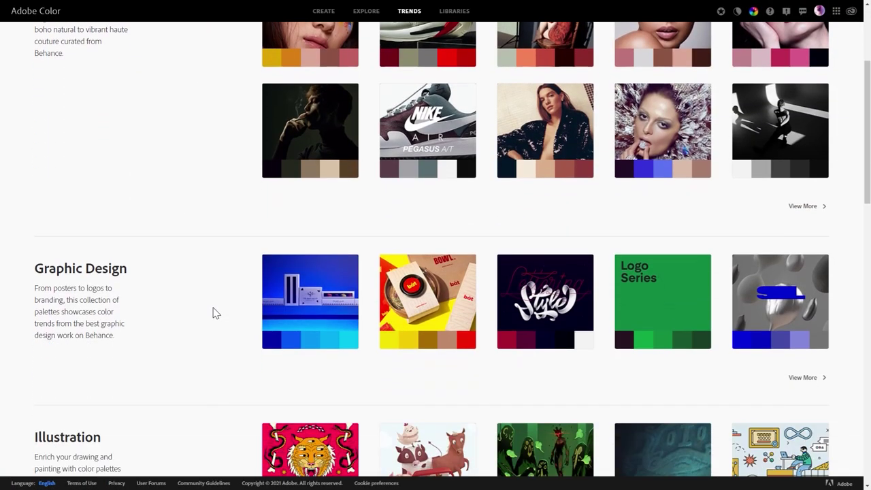
scroll(214, 311, down, 3)
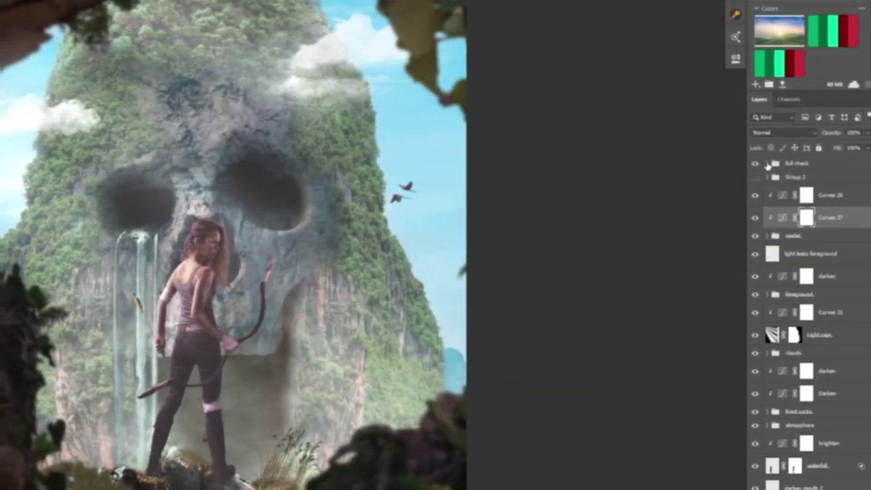
In Photoshop, expand the full check group of the skull mountain composite and preview the Channel Mixer 2 and Layer 32 check layers
click(766, 163)
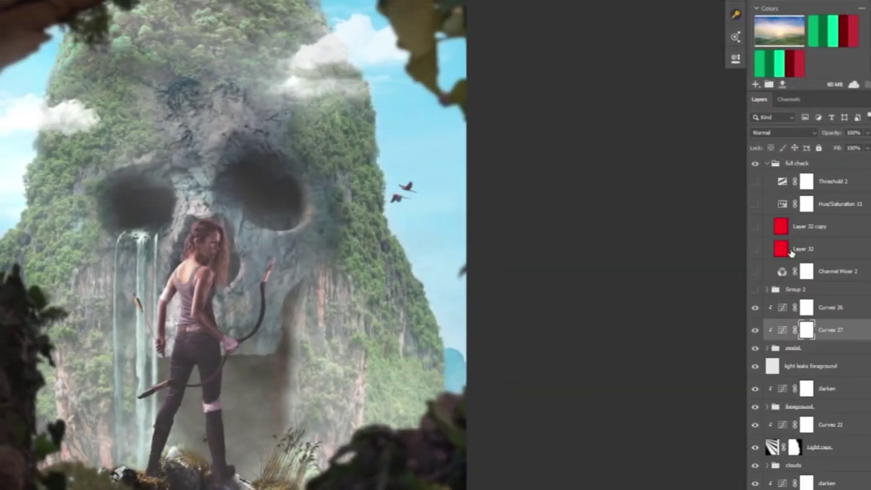
click(754, 271)
click(755, 249)
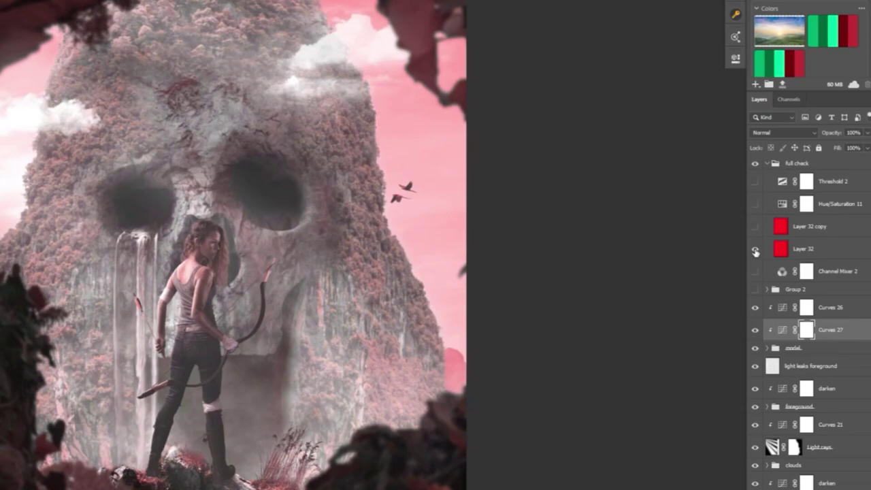
Show Layer 32 copy in place of Layer 32, check the image's colours with Hue/Saturation 11, and hide these check layers again
click(754, 226)
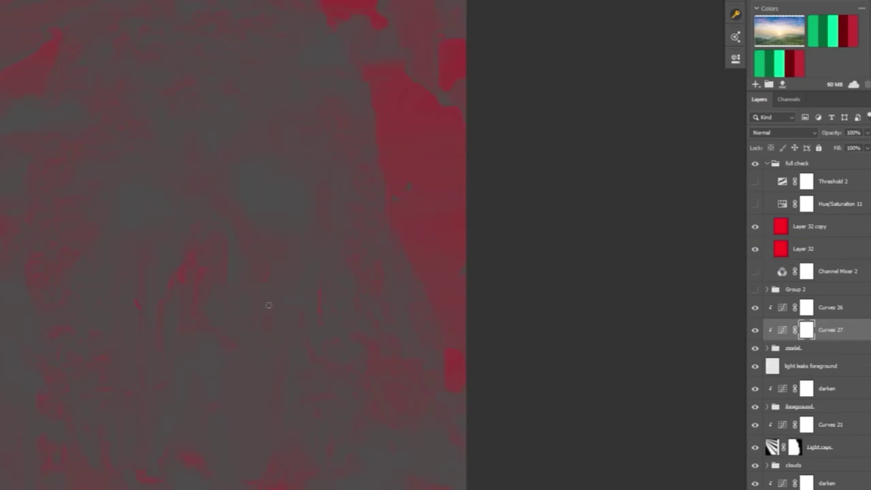
click(755, 251)
click(754, 205)
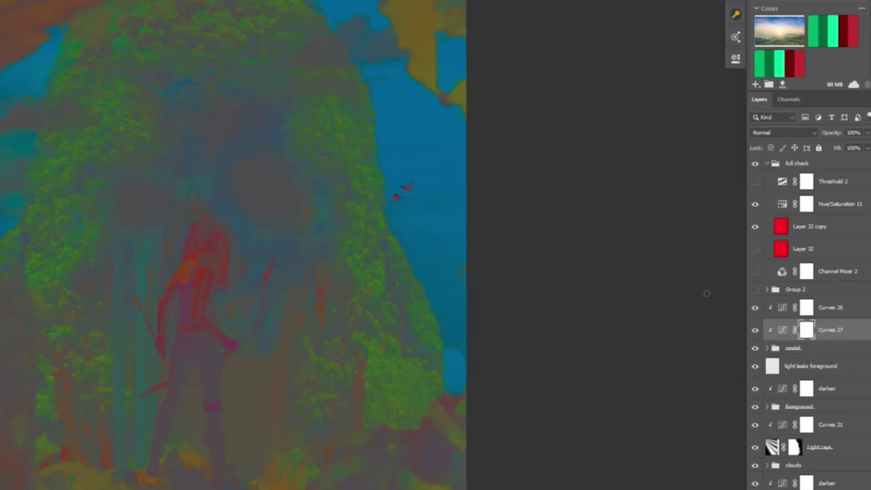
click(755, 227)
click(754, 204)
Preview the composite in pure black and white with the Threshold 2 check layer and hide that layer again
click(754, 182)
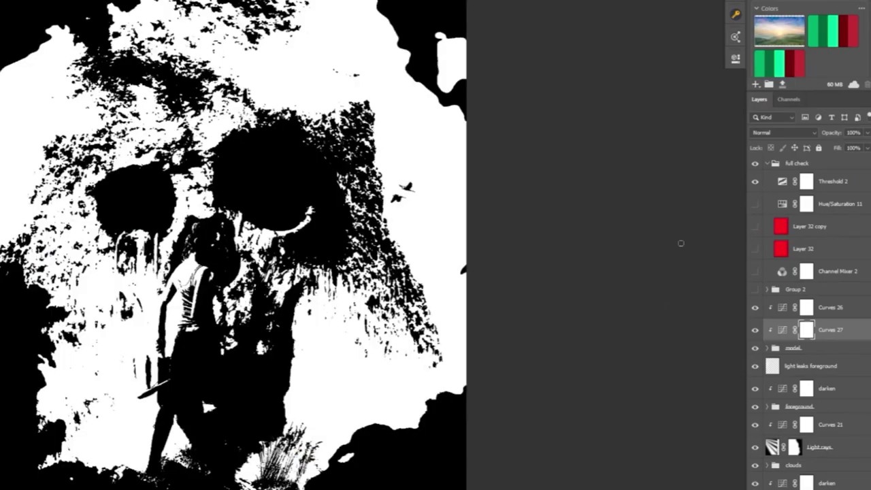
click(754, 182)
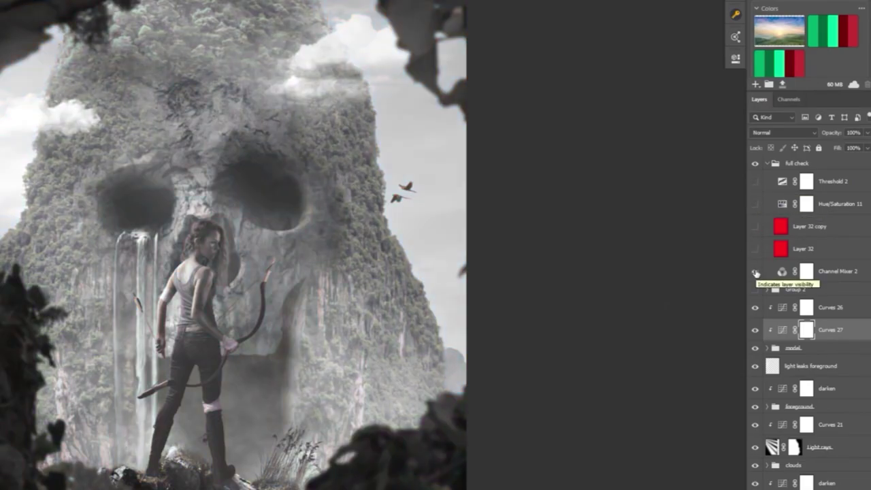